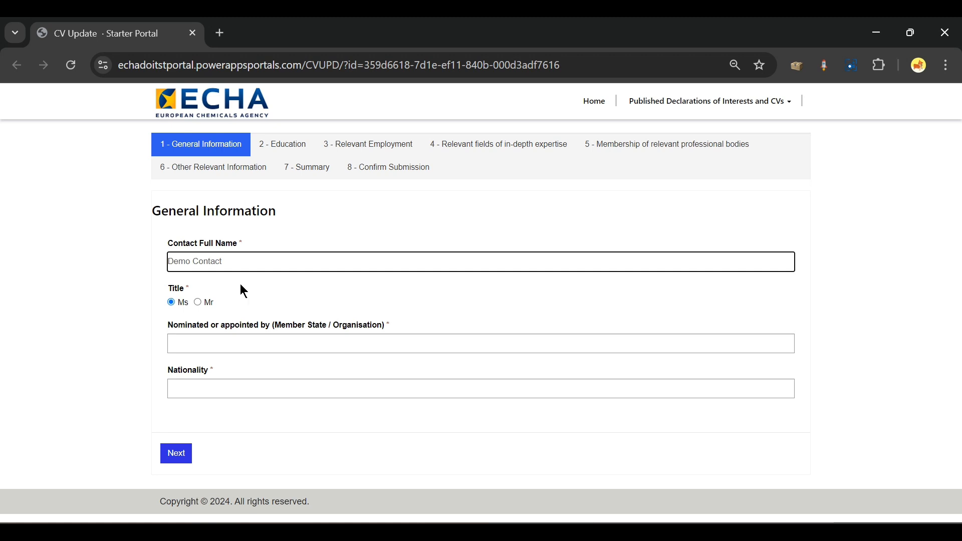
- Set the title to Mr, the nominating organisation to Org and the nationality to Nat, and continue to the Education section
left_click(198, 302)
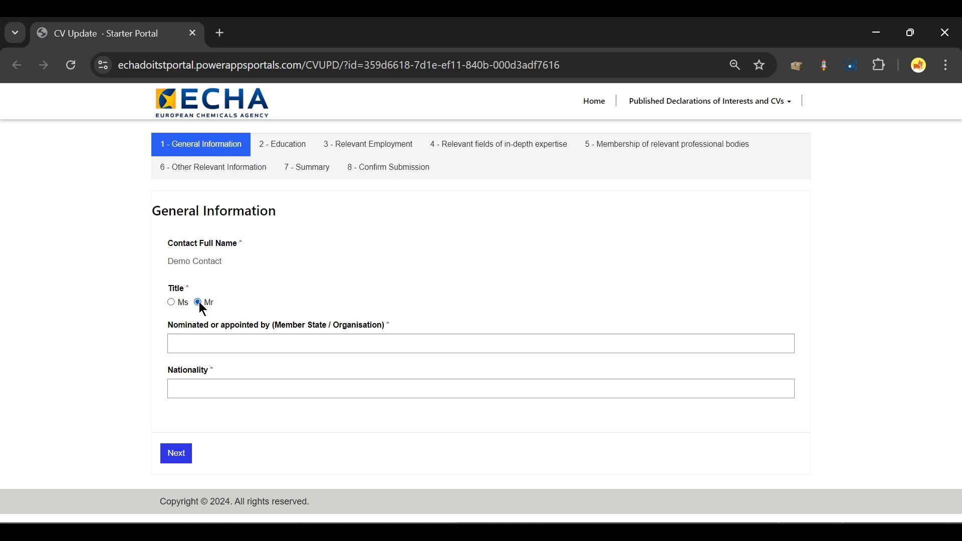
left_click(243, 346)
type("Org")
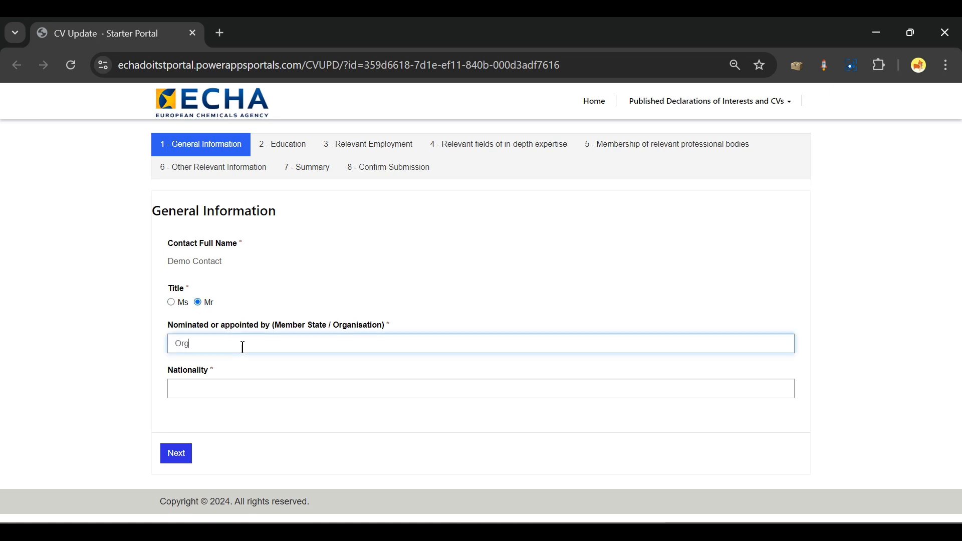
left_click(223, 394)
type("Nat")
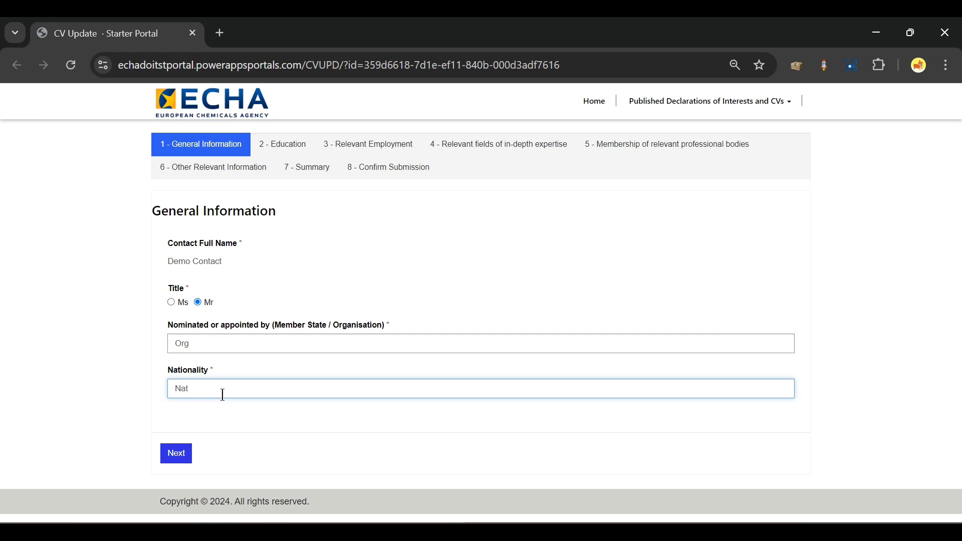
left_click(175, 452)
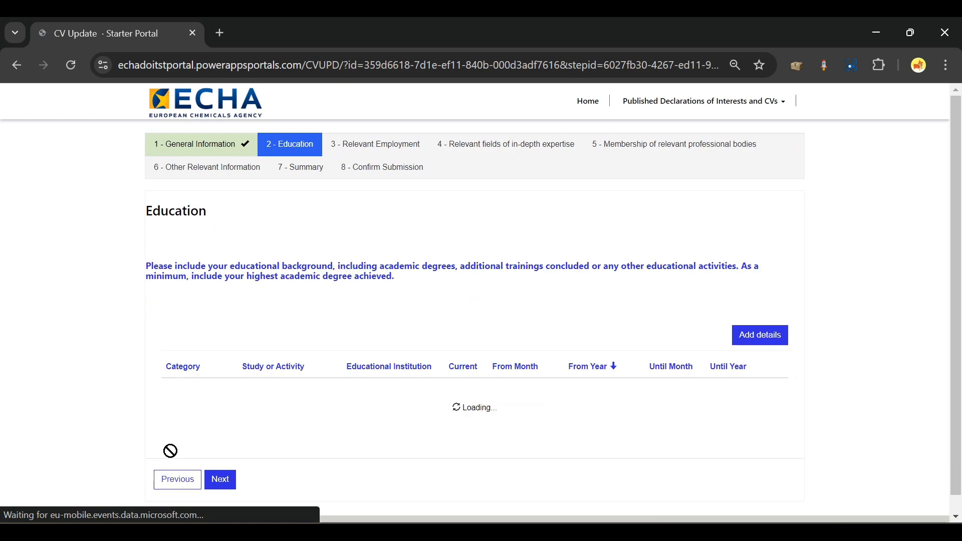
- Start an education entry with study or activity Study, marked as current, starting in month 3 of 2020
left_click(766, 336)
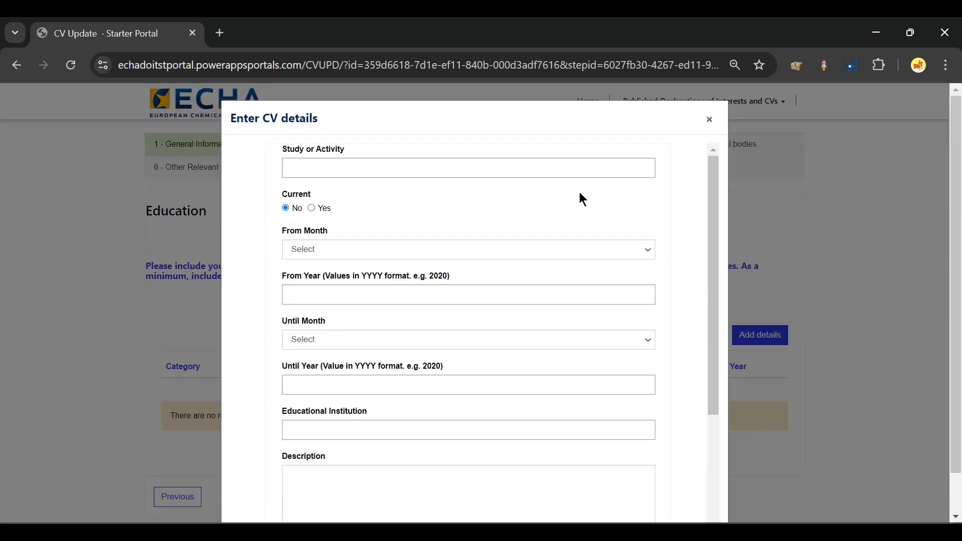
left_click(561, 172)
type("Stu")
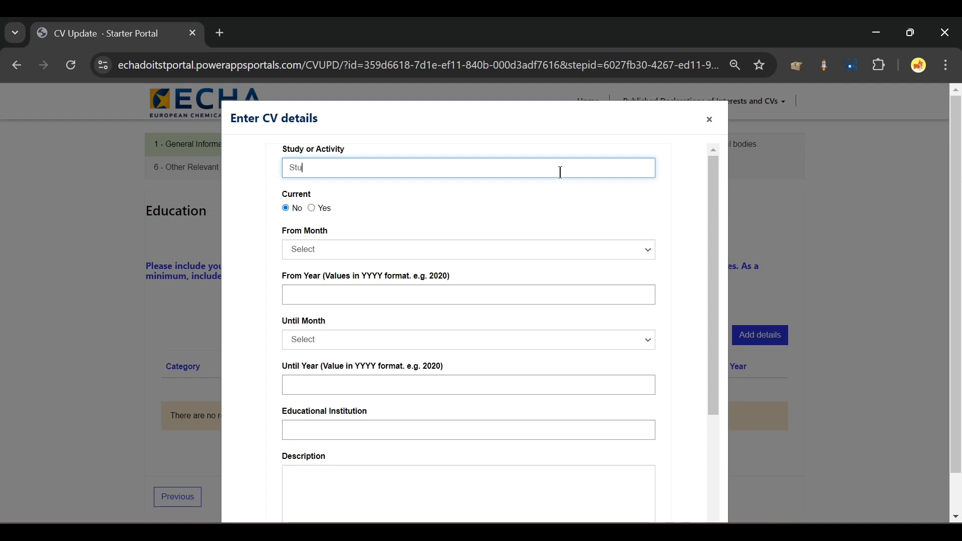
type("dy")
left_click(311, 208)
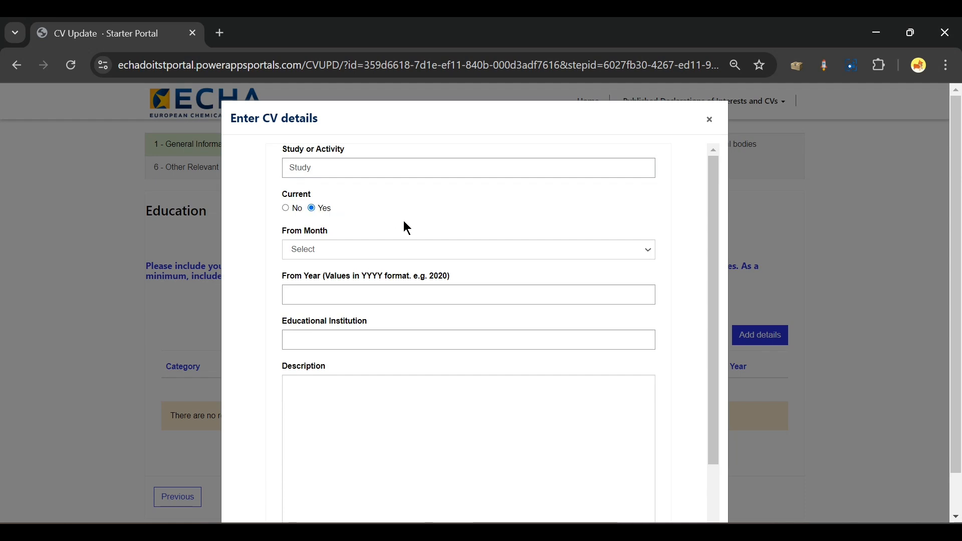
left_click(415, 250)
left_click(416, 318)
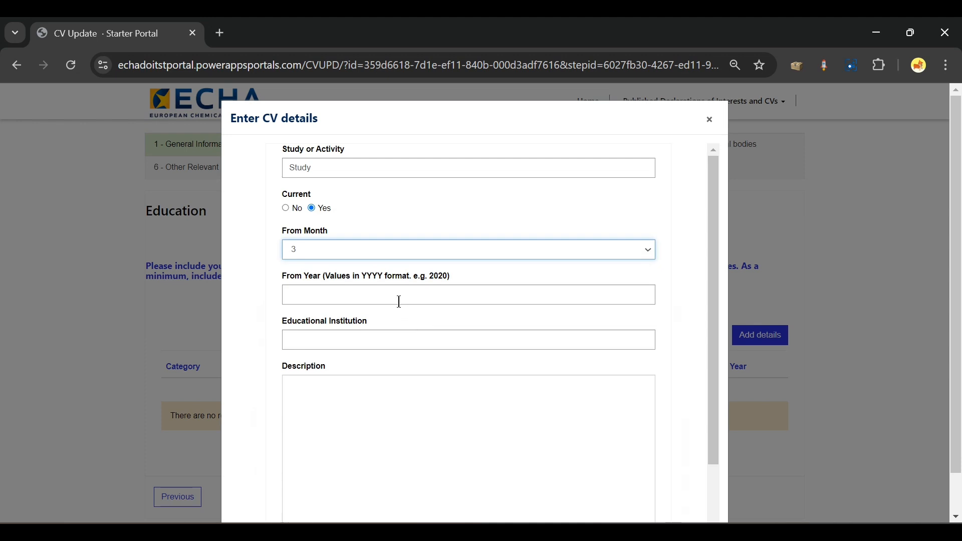
left_click(398, 299)
type("2020")
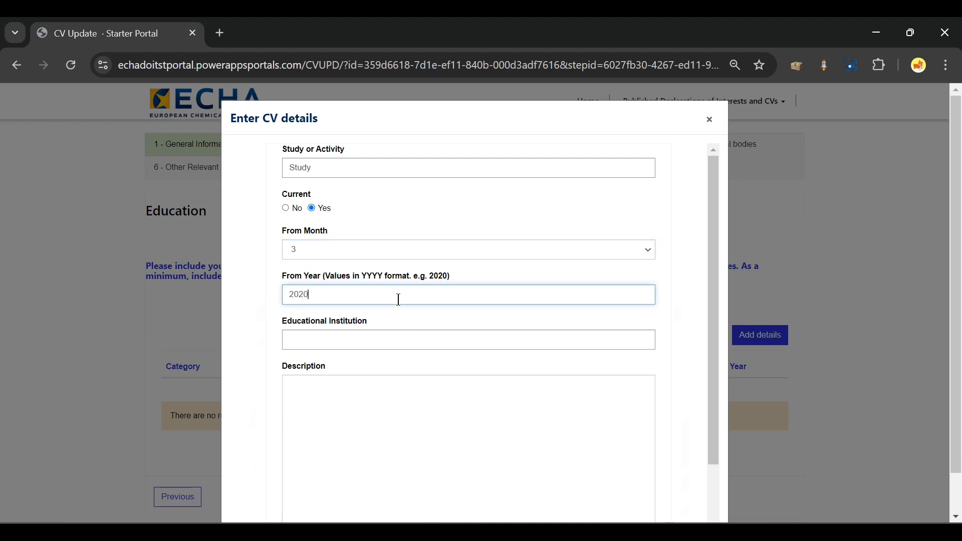
- Set the educational institution to Educ and the description to Details, and submit the education entry
left_click(370, 340)
type("Educ")
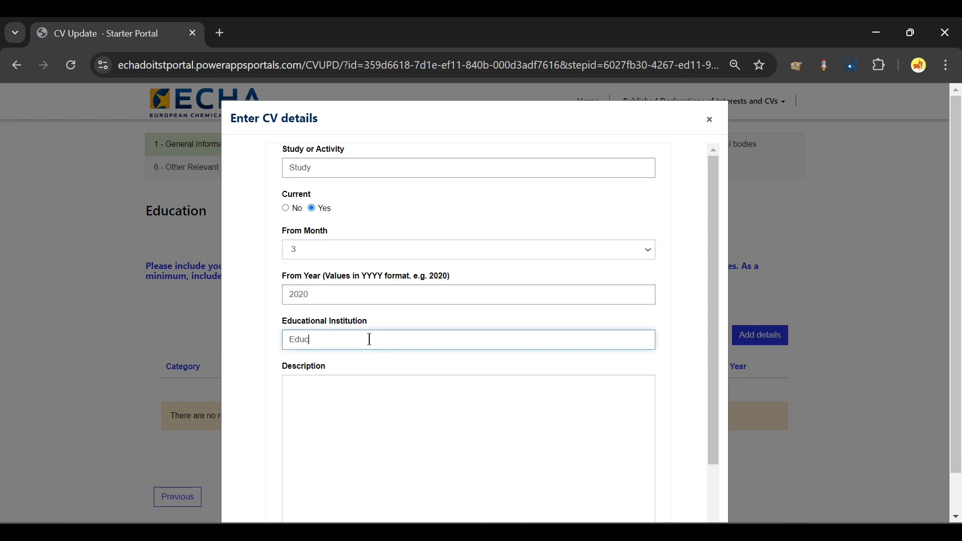
left_click(241, 406)
scroll(242, 407, "down", 1)
left_click(329, 358)
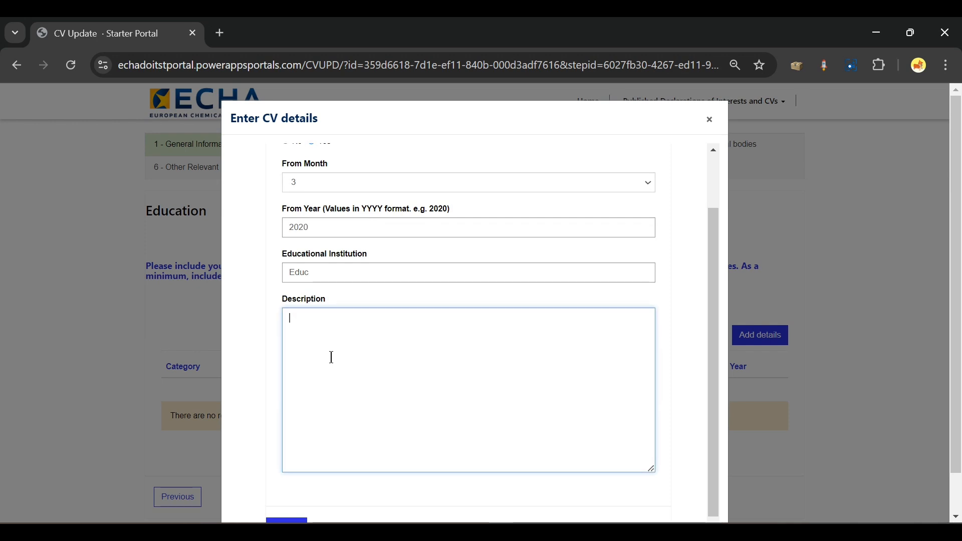
type("Details")
scroll(307, 441, "down", 1)
scroll(291, 506, "down", 2)
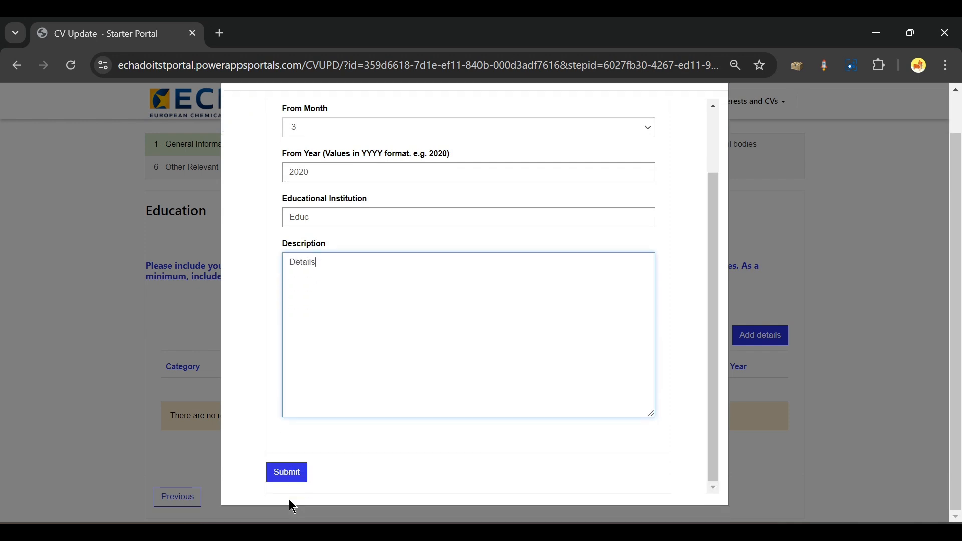
left_click(284, 473)
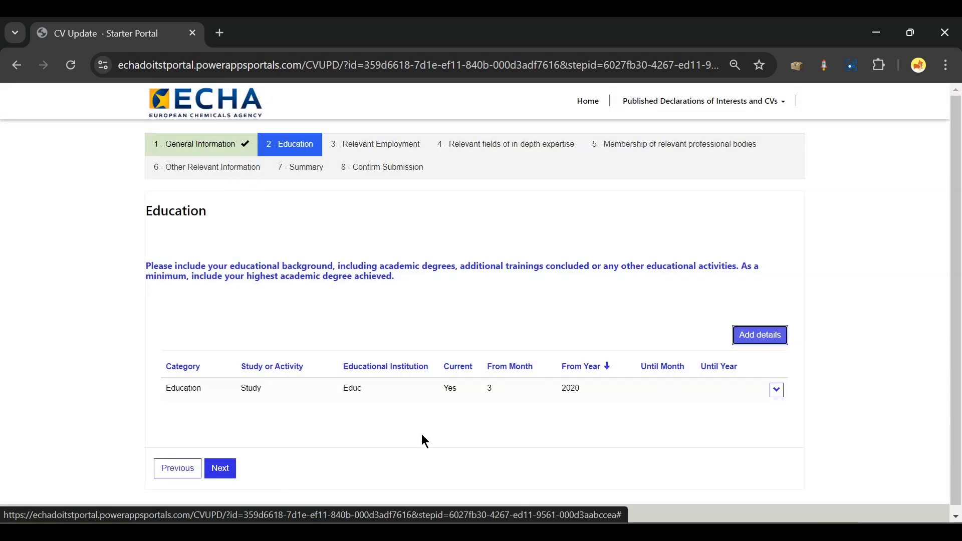
left_click(777, 393)
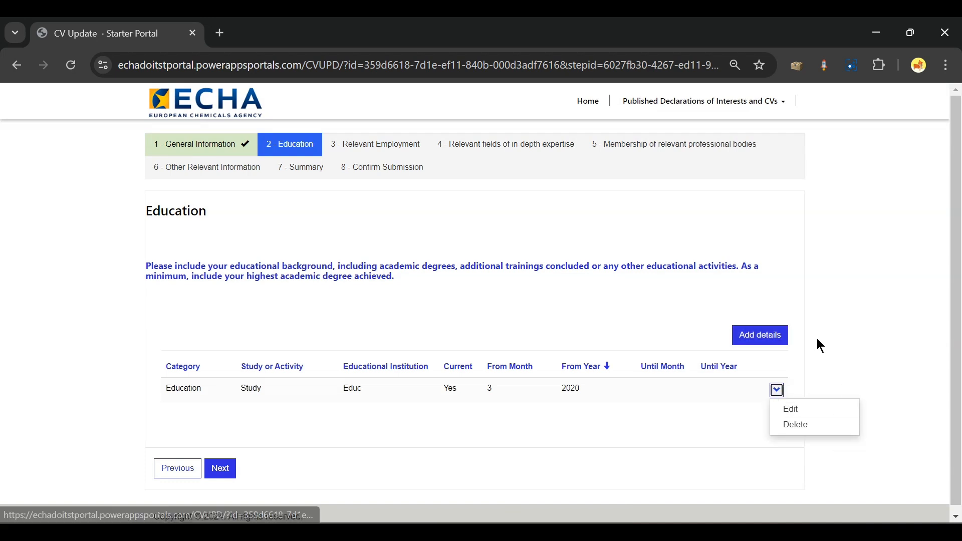
left_click(761, 336)
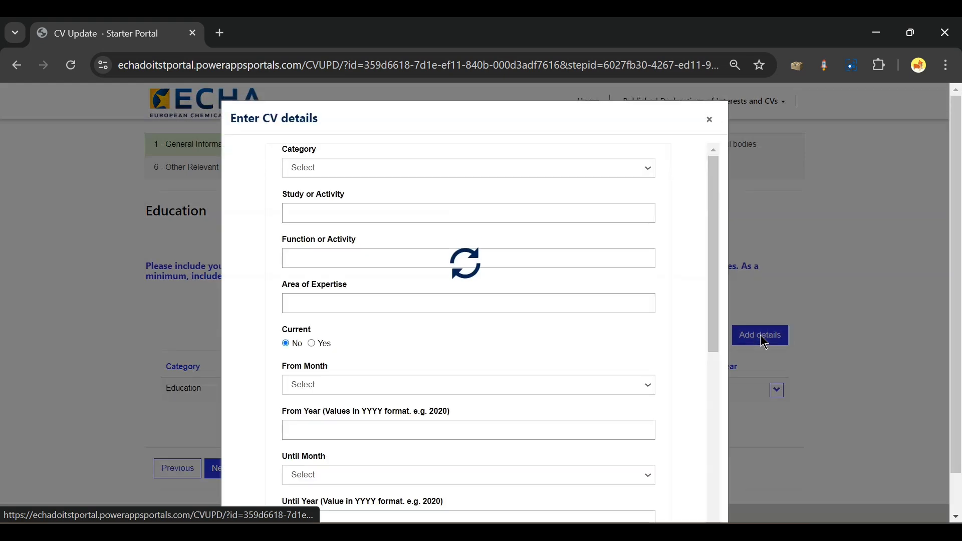
left_click(710, 120)
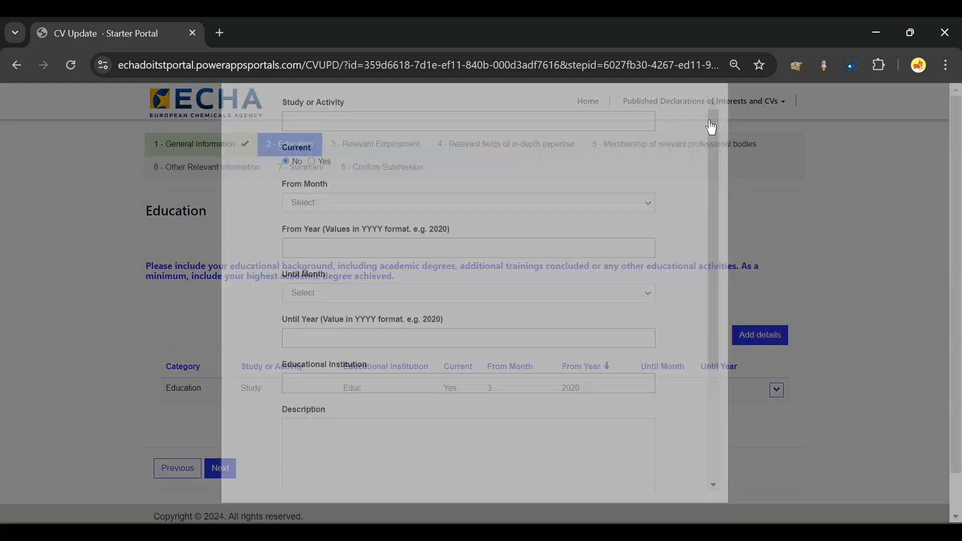
- Continue to Relevant Employment and start an entry with function Fun, marked as current, from month 3 of 2020
left_click(221, 468)
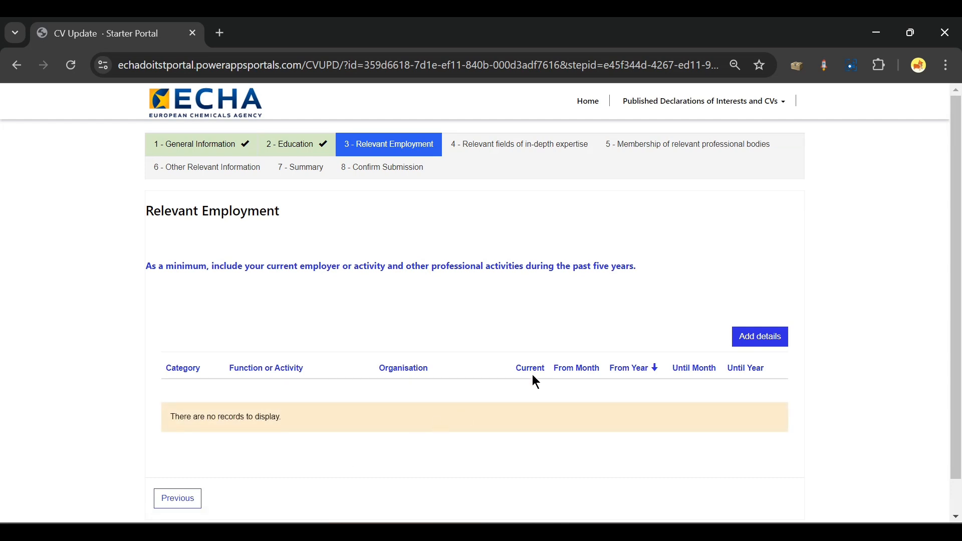
left_click(757, 343)
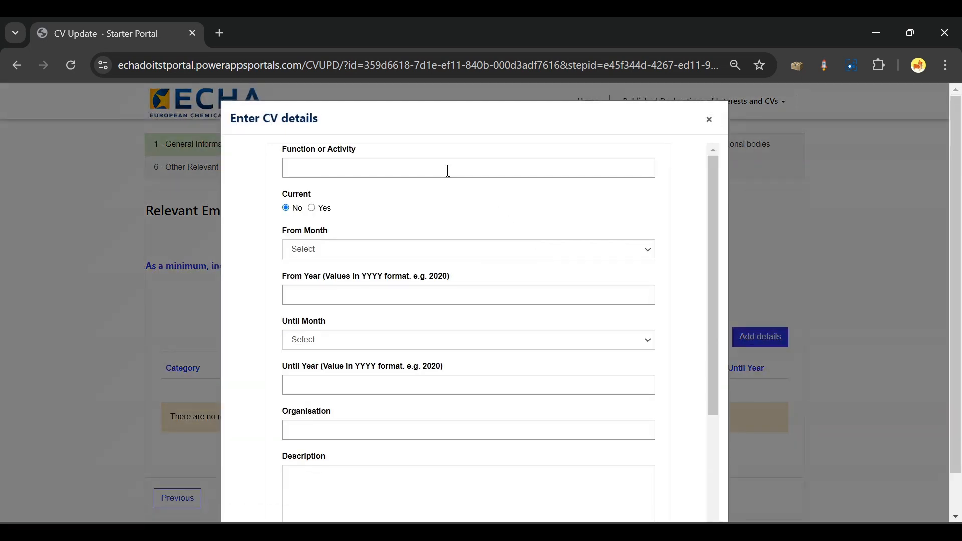
left_click(448, 170)
type("Fun")
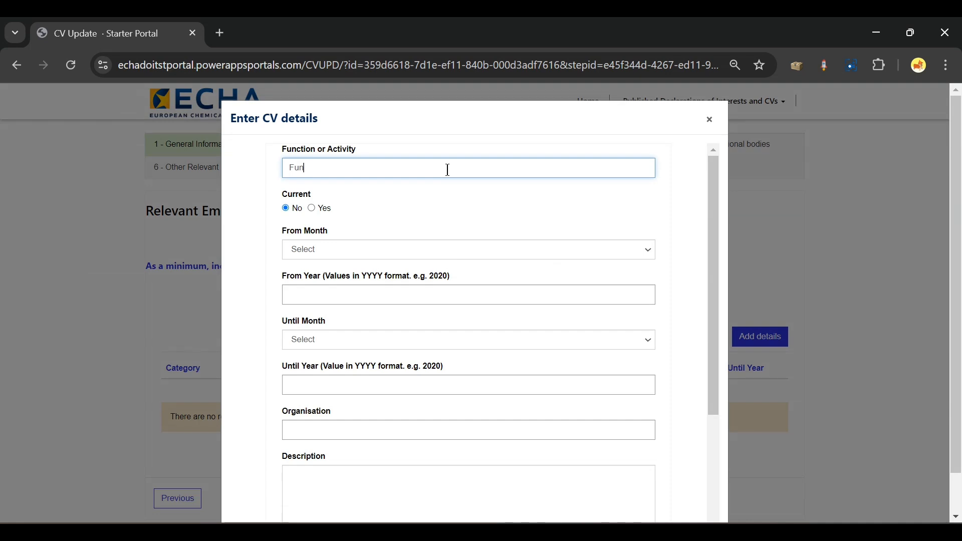
left_click(312, 209)
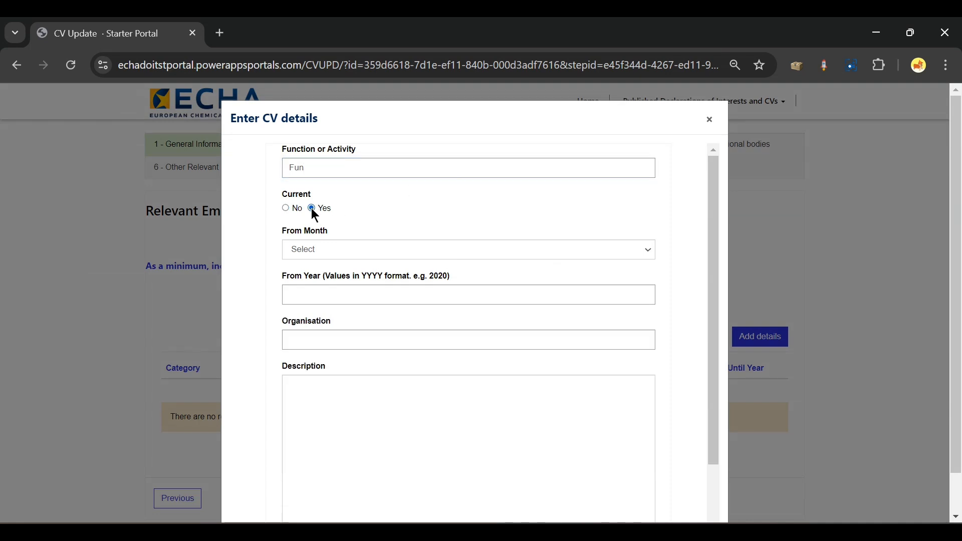
left_click(389, 251)
left_click(389, 323)
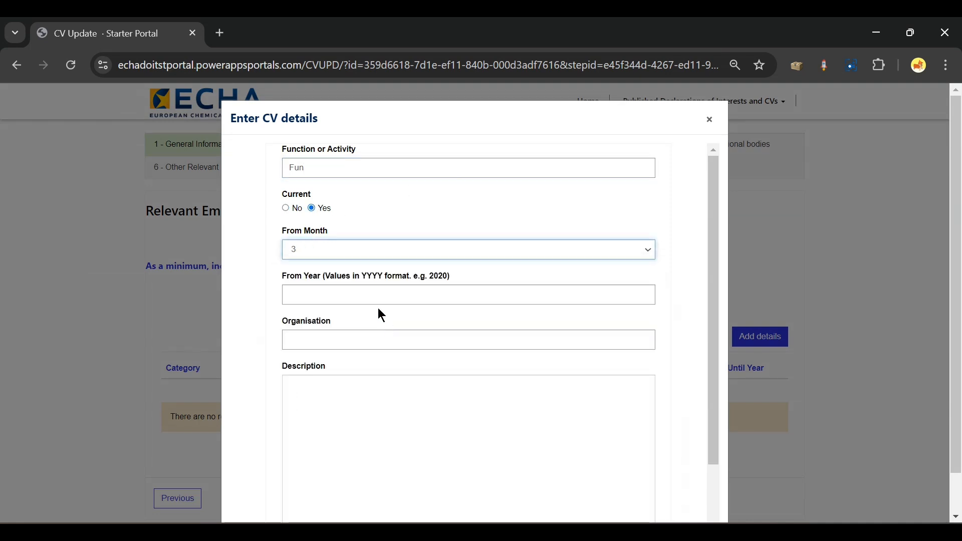
left_click(360, 289)
type("2020")
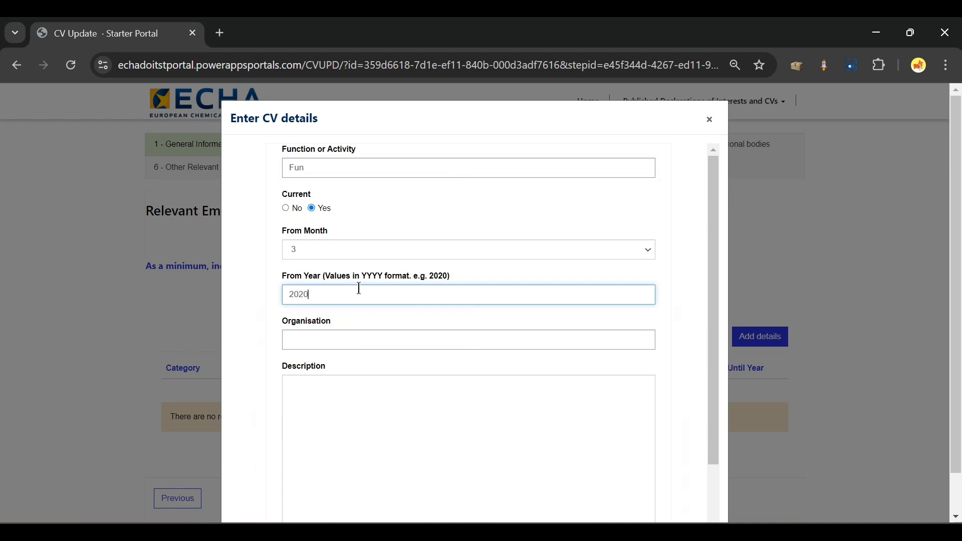
- Set the organisation to Org and submit the employment entry without a description
left_click(342, 333)
type("Org")
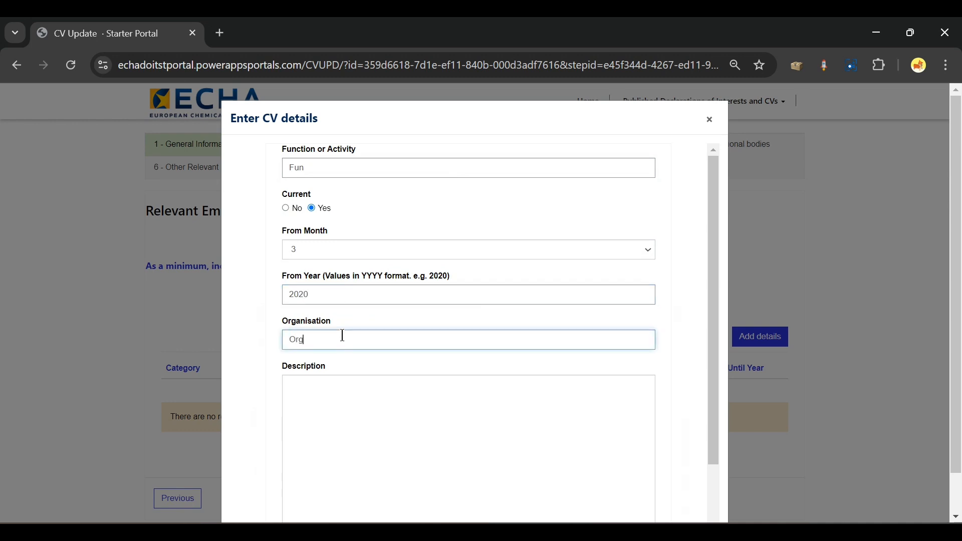
scroll(343, 335, "down", 2)
left_click(298, 514)
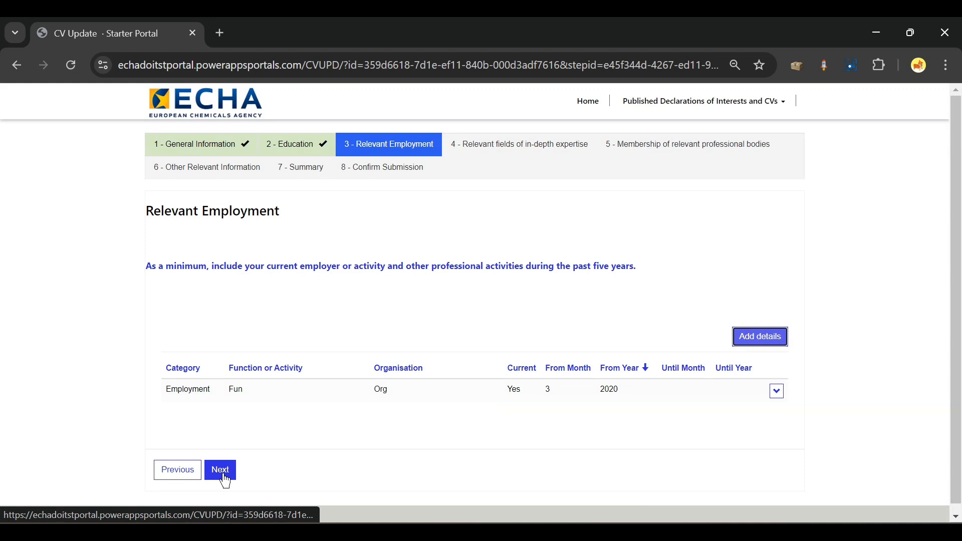
- Continue to the fields of in-depth expertise and submit an entry with area of expertise Area and description Details
left_click(227, 477)
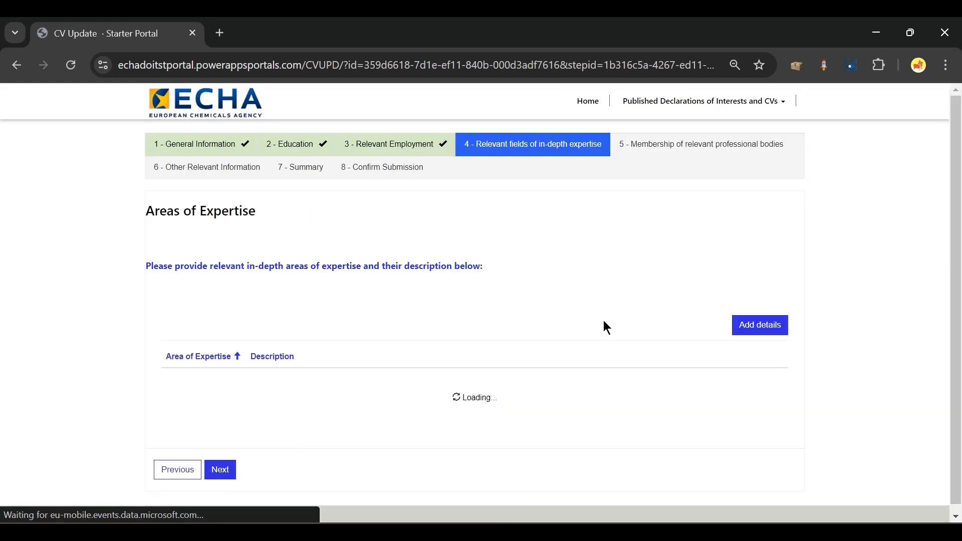
left_click(763, 331)
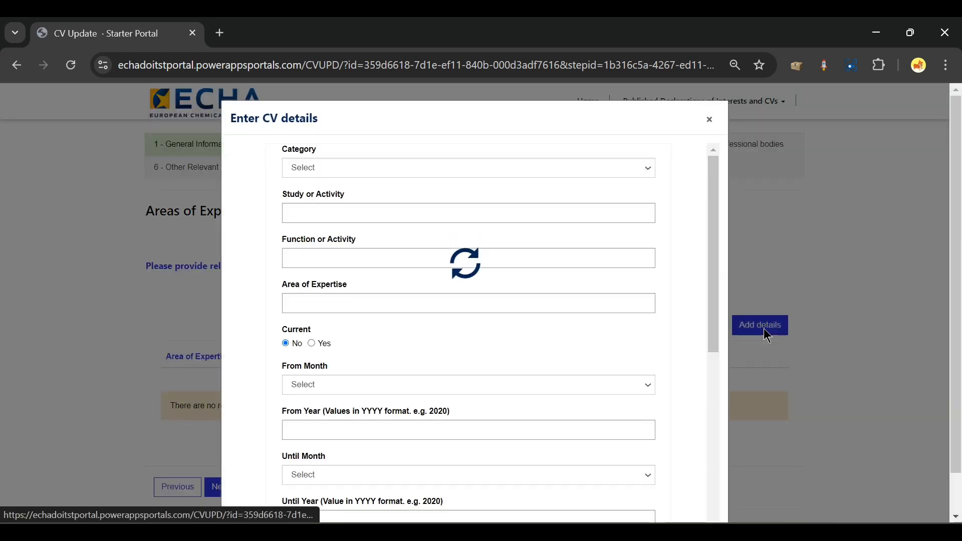
left_click(491, 174)
type("Area")
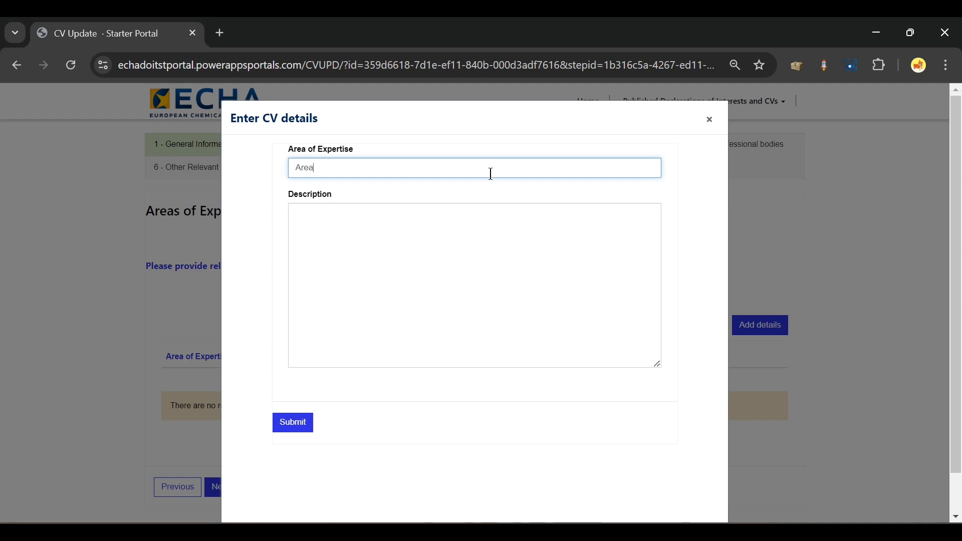
left_click(421, 237)
type("Det")
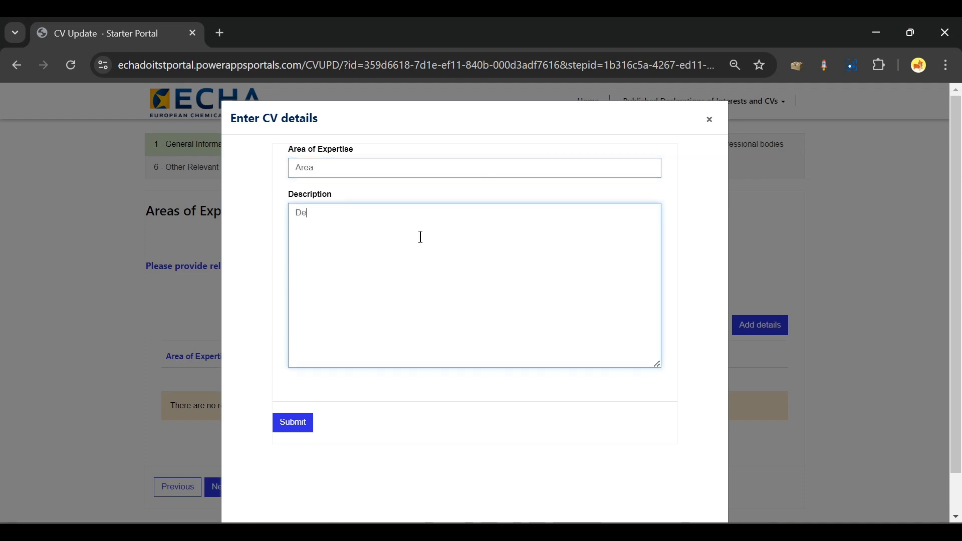
type("ails")
left_click(301, 423)
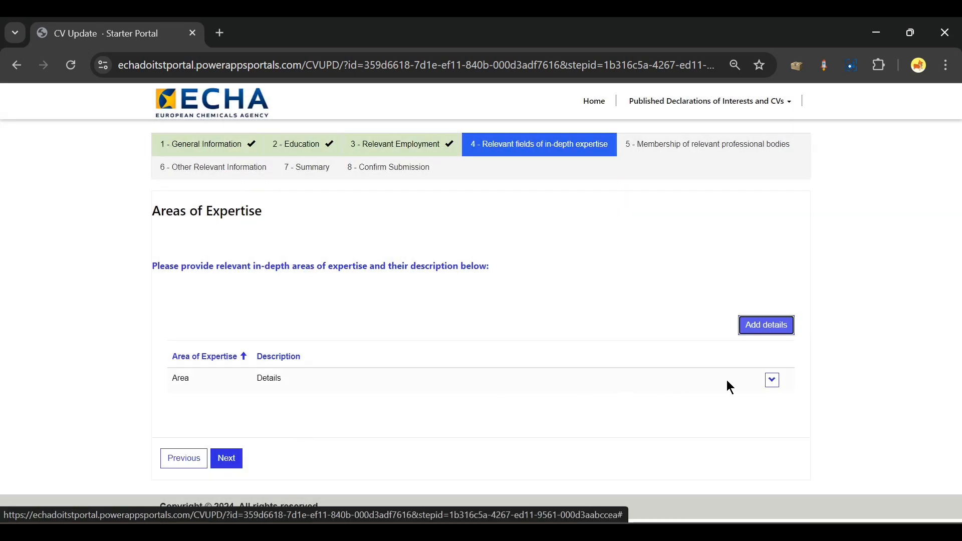
- Enter Member as the professional body membership and Info as other relevant information, and continue to the summary
left_click(772, 381)
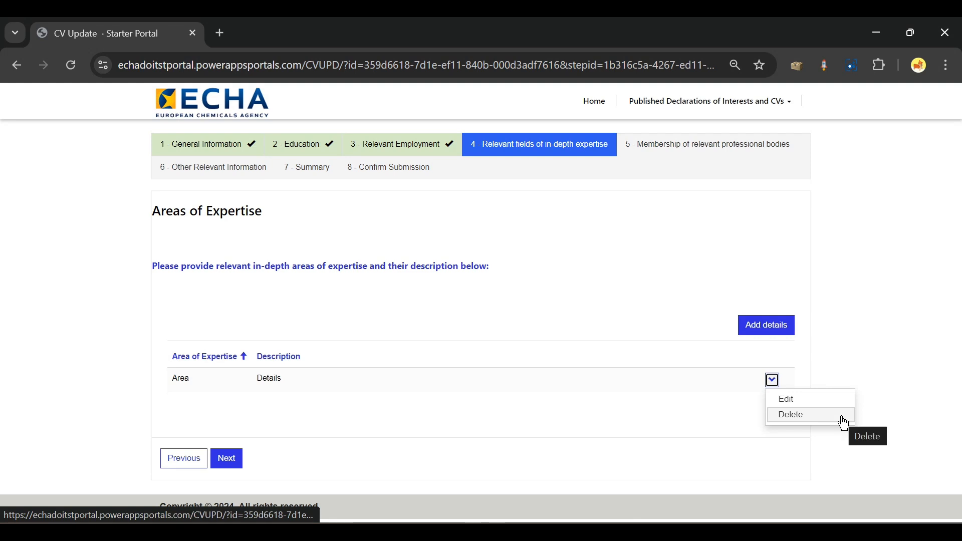
left_click(227, 459)
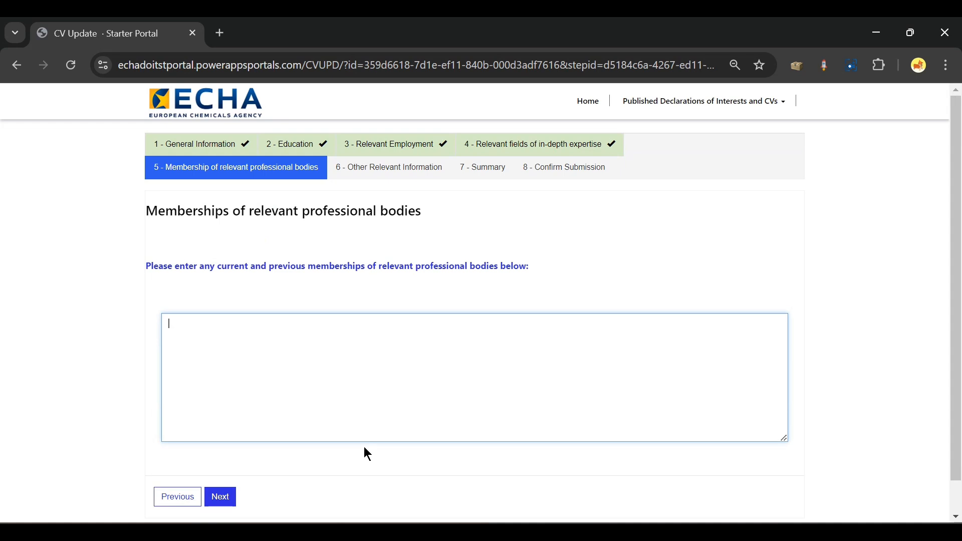
type("Member")
left_click(223, 499)
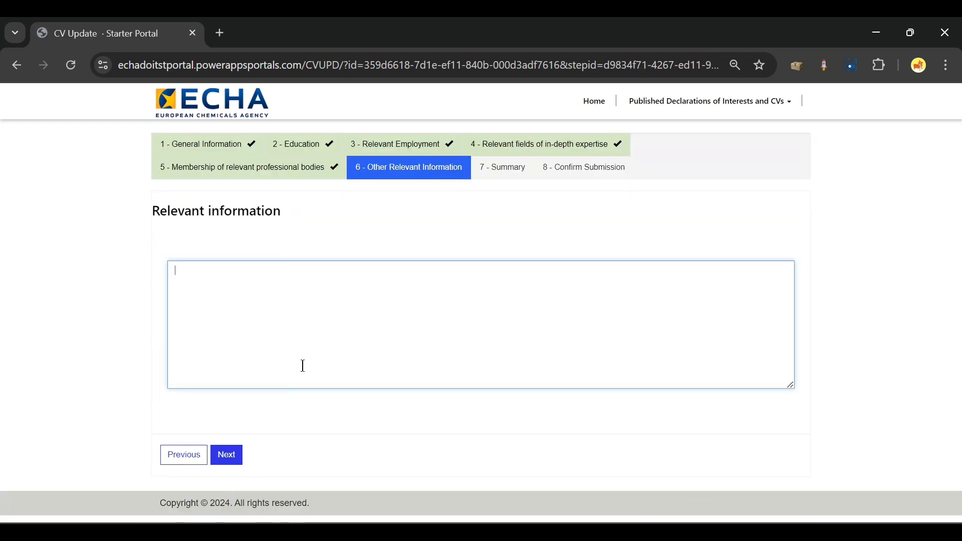
type("Info")
left_click(230, 452)
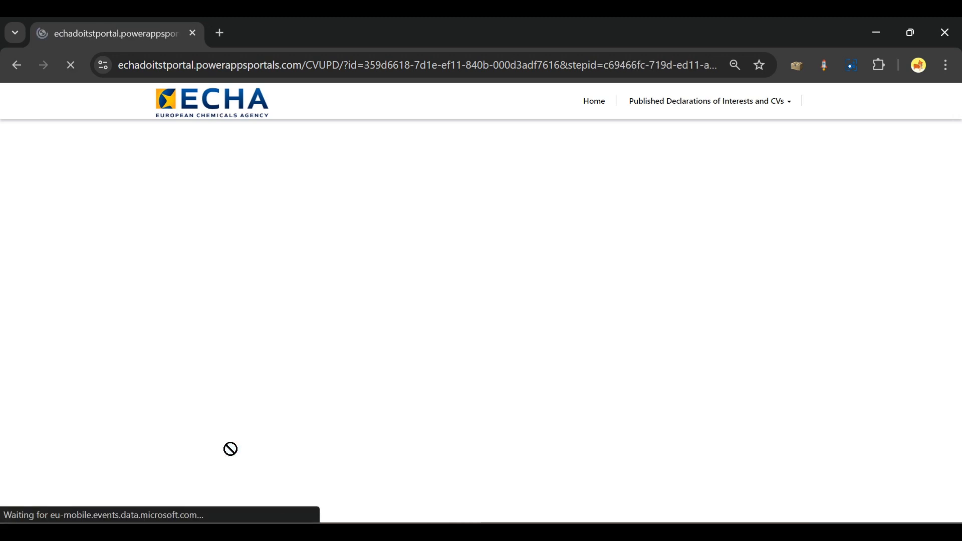
- Review the CV summary from General Information through Other Relevant Information
scroll(573, 326, "down", 12)
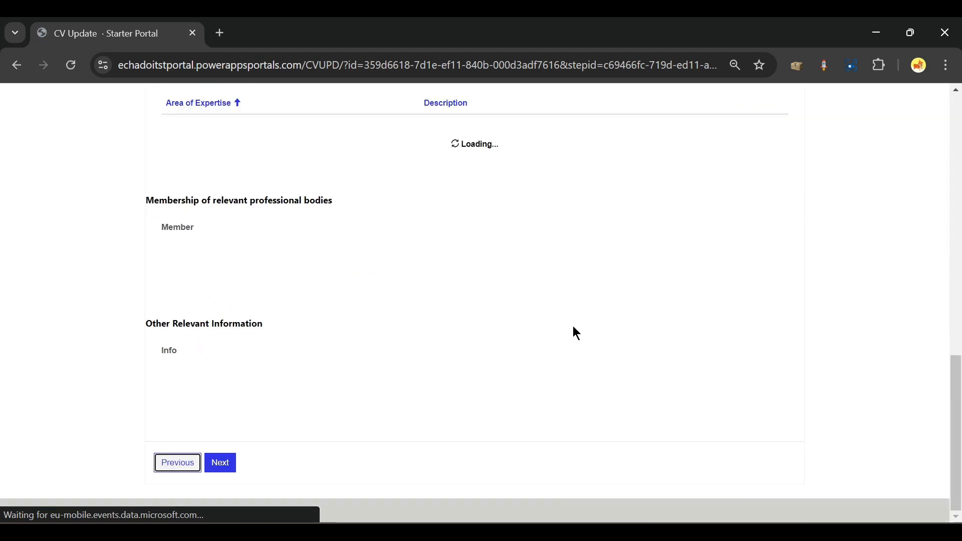
scroll(573, 325, "up", 2)
scroll(575, 329, "up", 8)
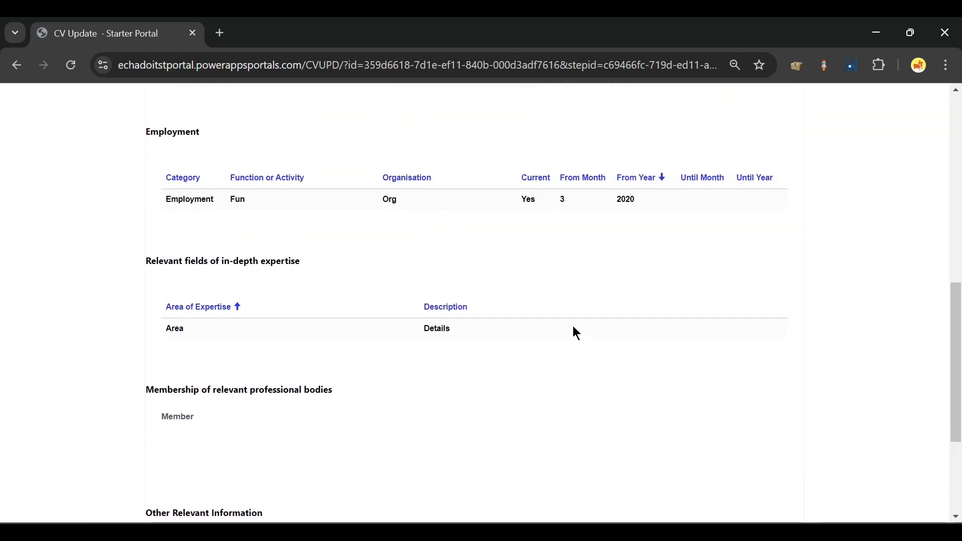
scroll(576, 333, "up", 3)
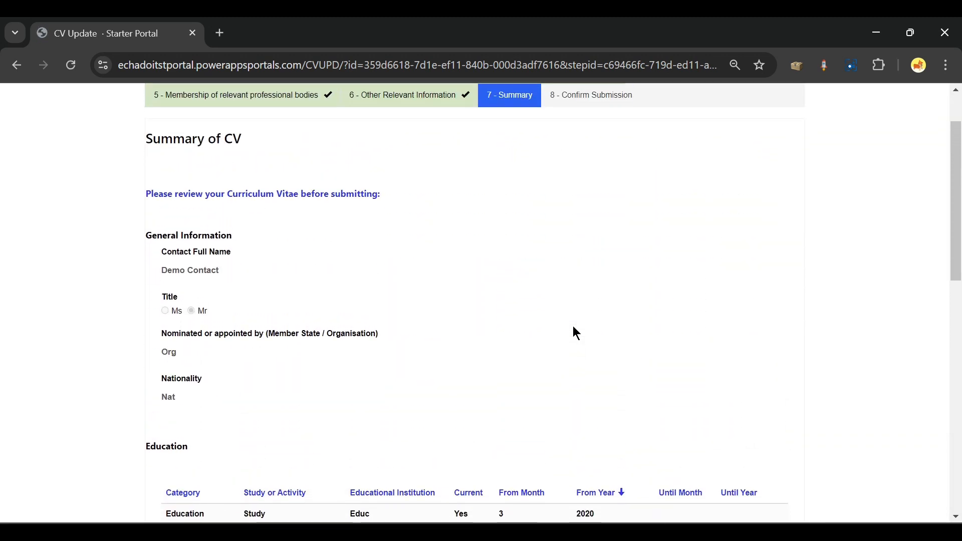
scroll(577, 333, "down", 5)
scroll(576, 333, "down", 8)
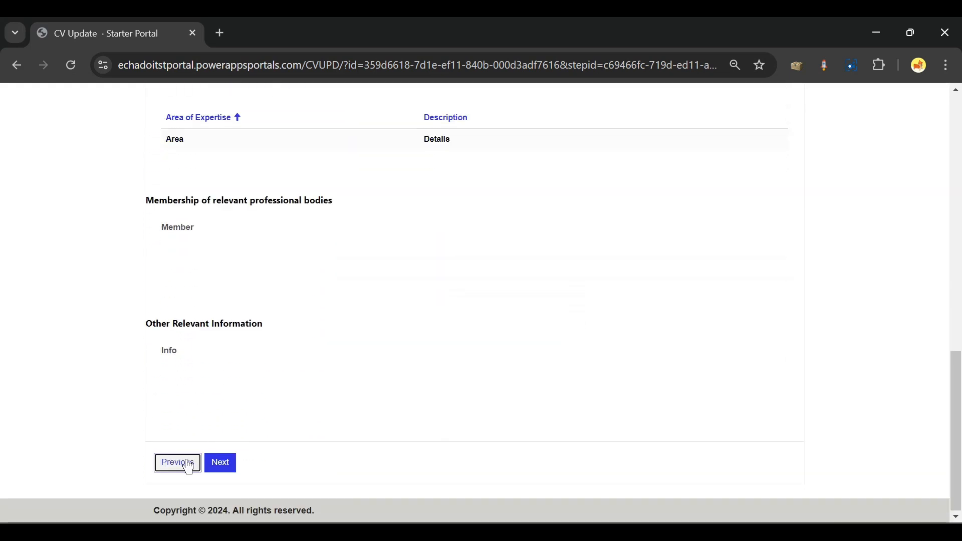
- Proceed to the final confirmation section, enable Confirm Submission and submit the CV
left_click(221, 461)
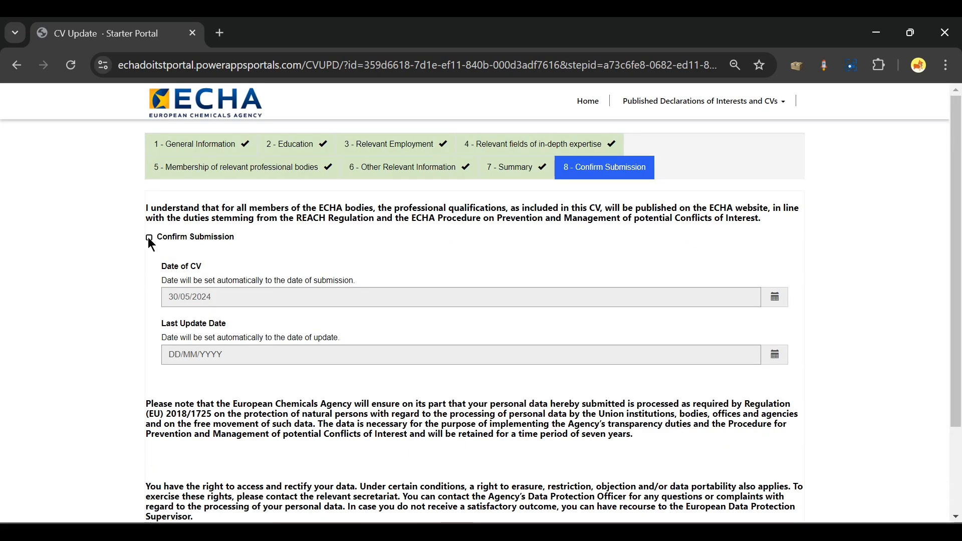
scroll(211, 376, "down", 3)
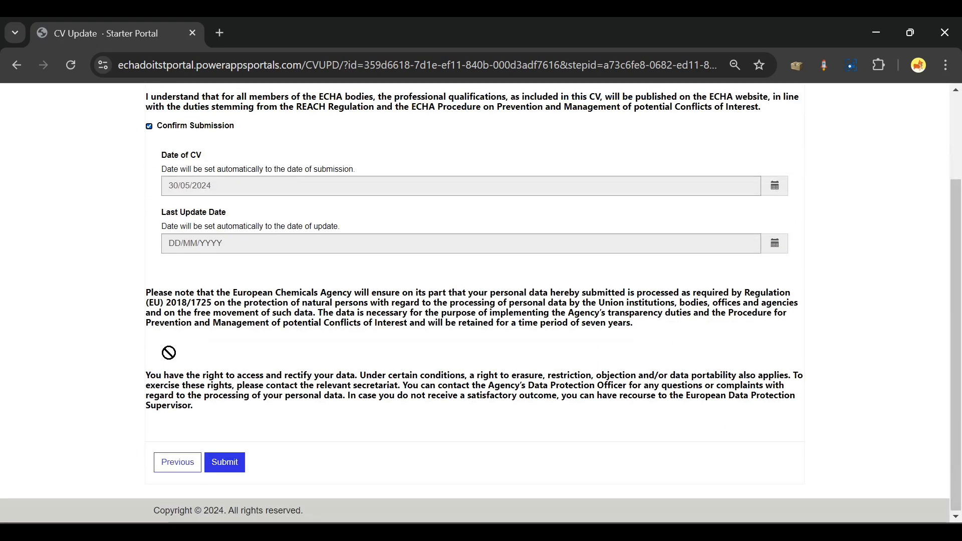
left_click(224, 464)
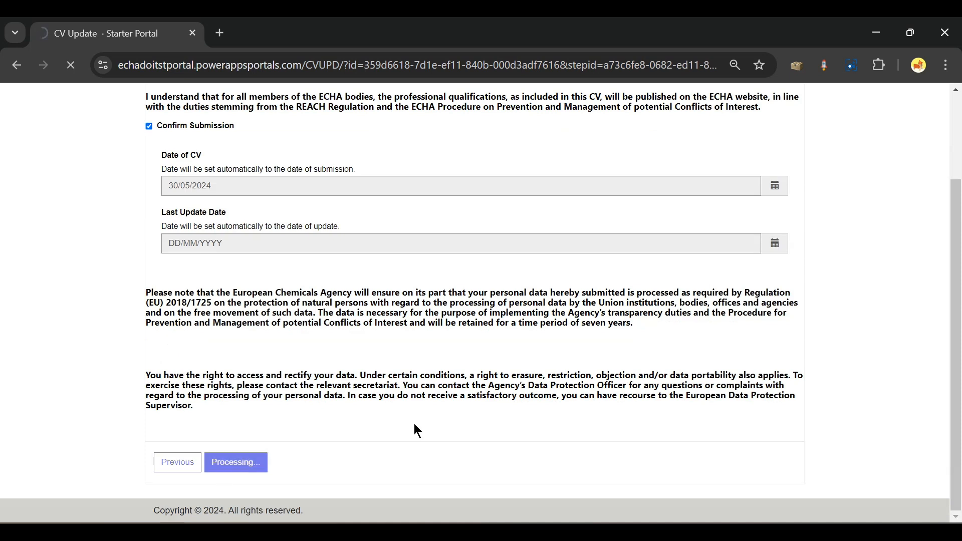